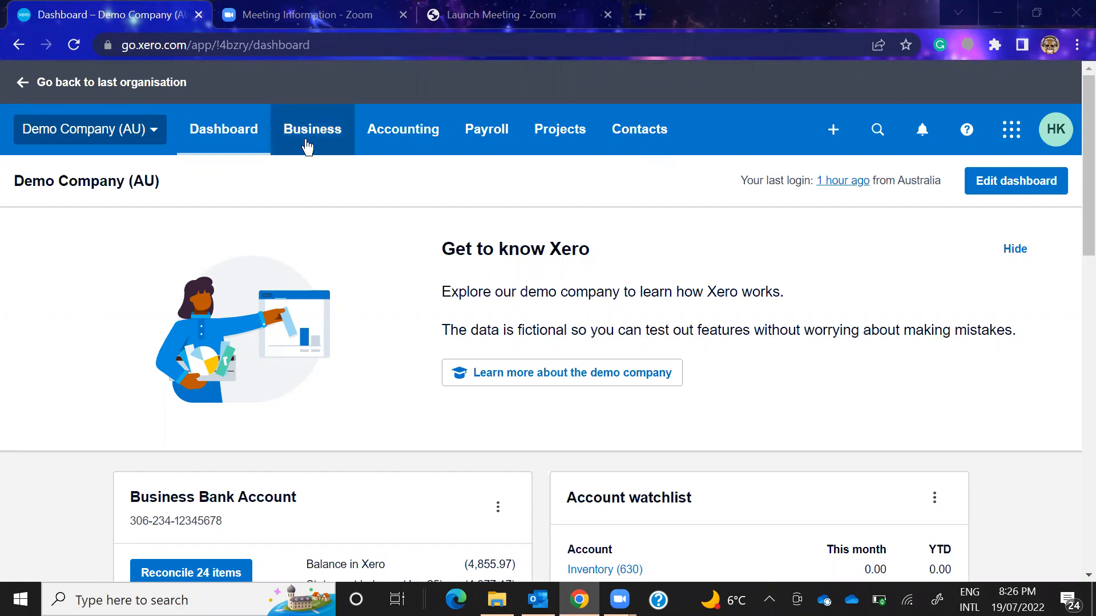
Step: Open the invoices list and review the Draft, Awaiting Approval, Awaiting Payment, Paid and Repeating invoices, ending on all invoices
left_click(306, 140)
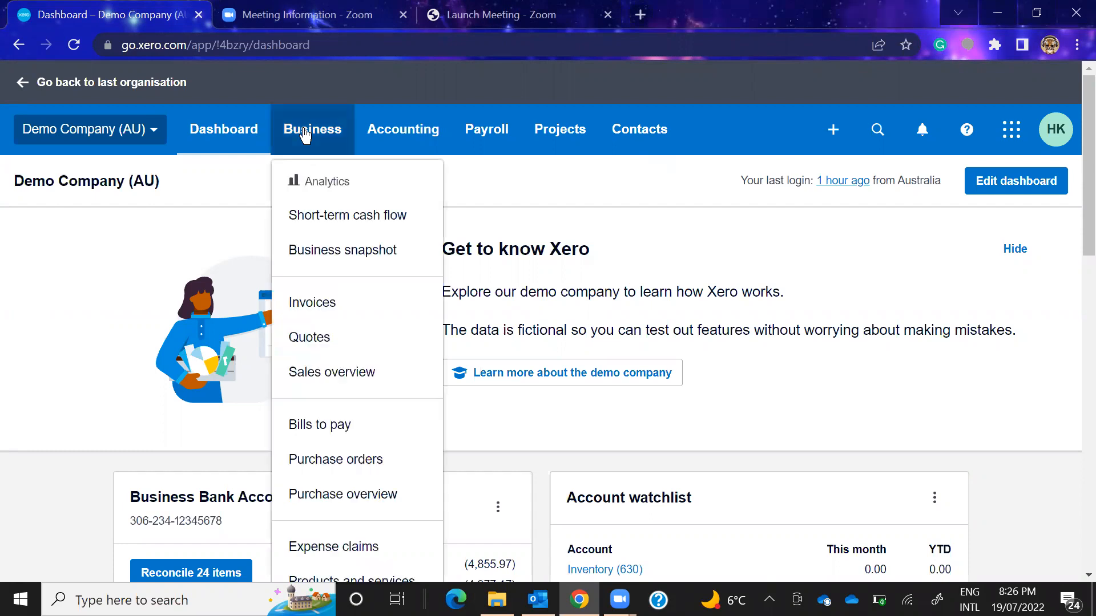
left_click(338, 306)
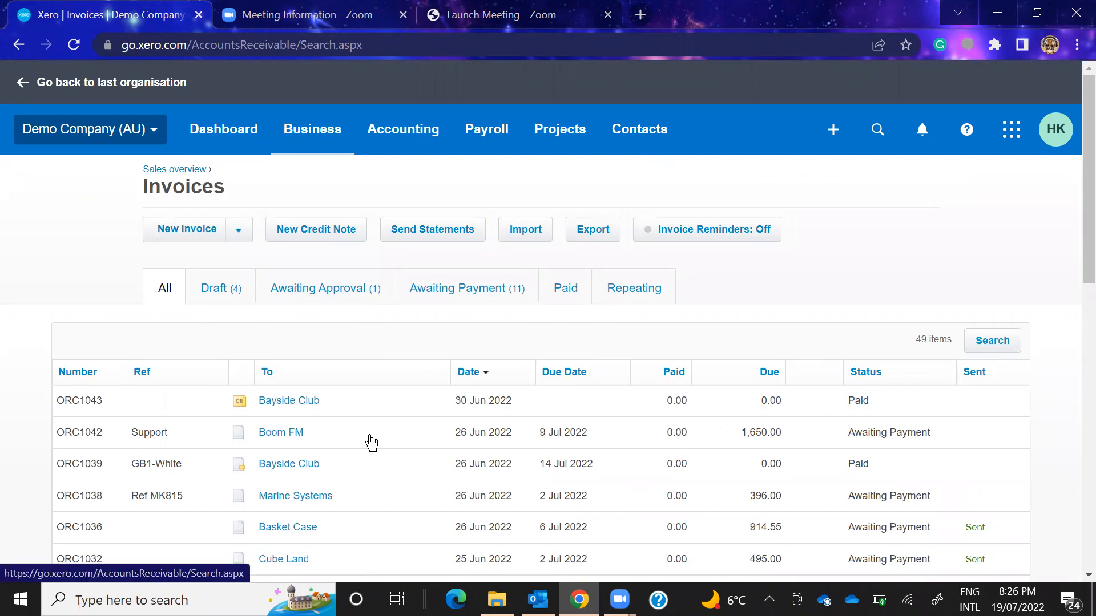
scroll(370, 443, "down", 4)
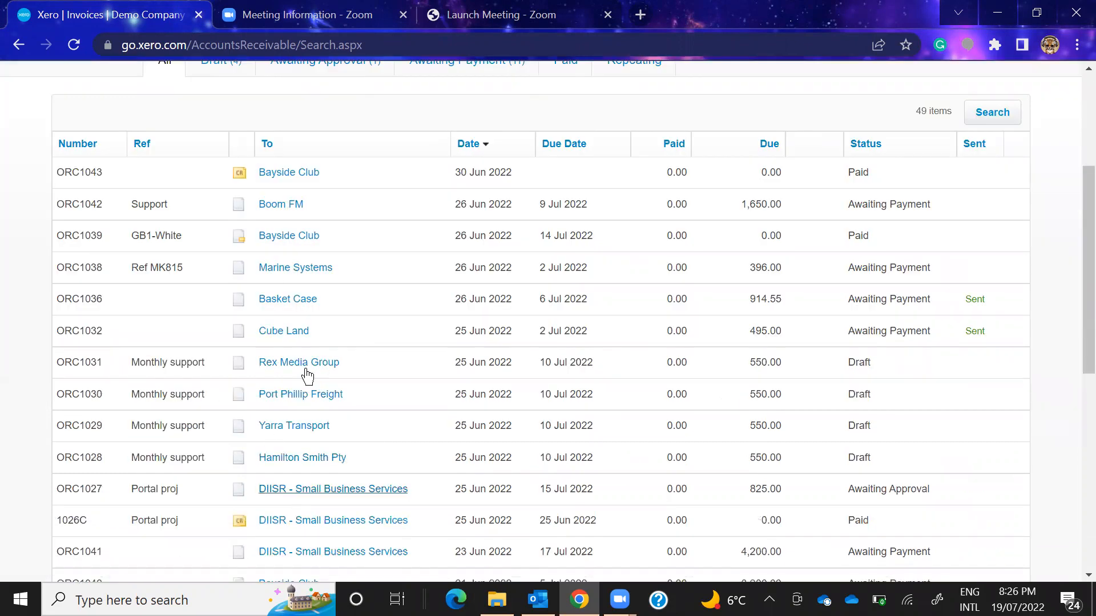
scroll(318, 296, "up", 4)
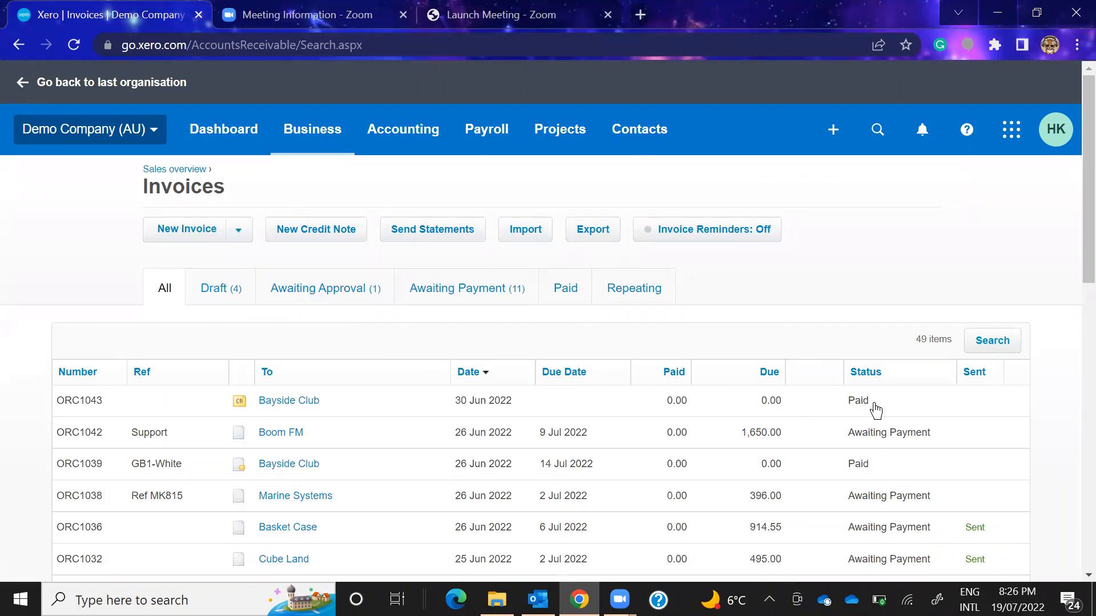
left_click(214, 290)
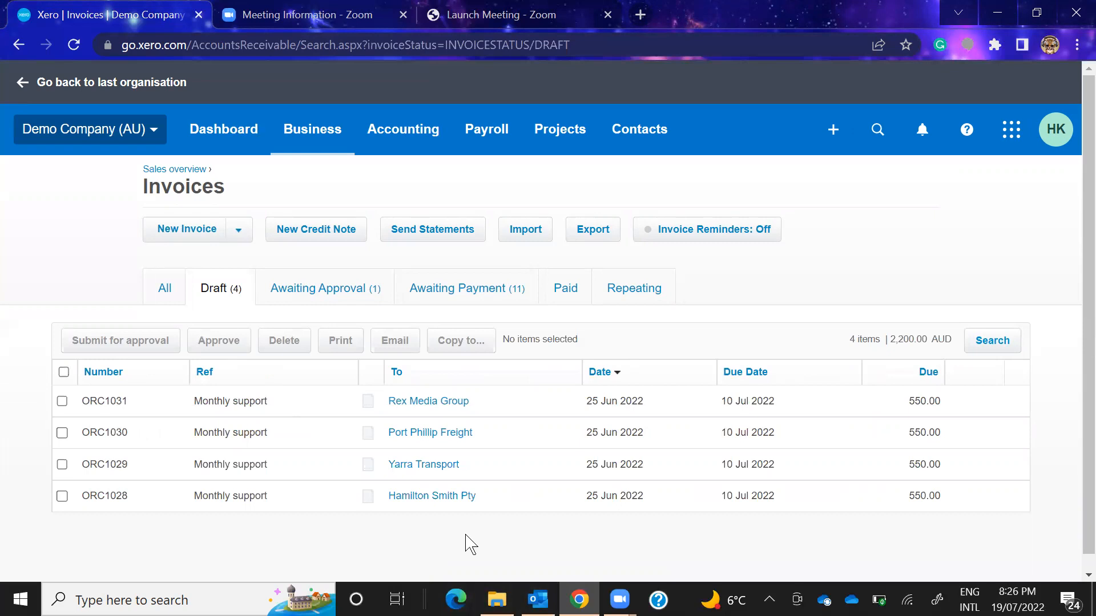
left_click(313, 294)
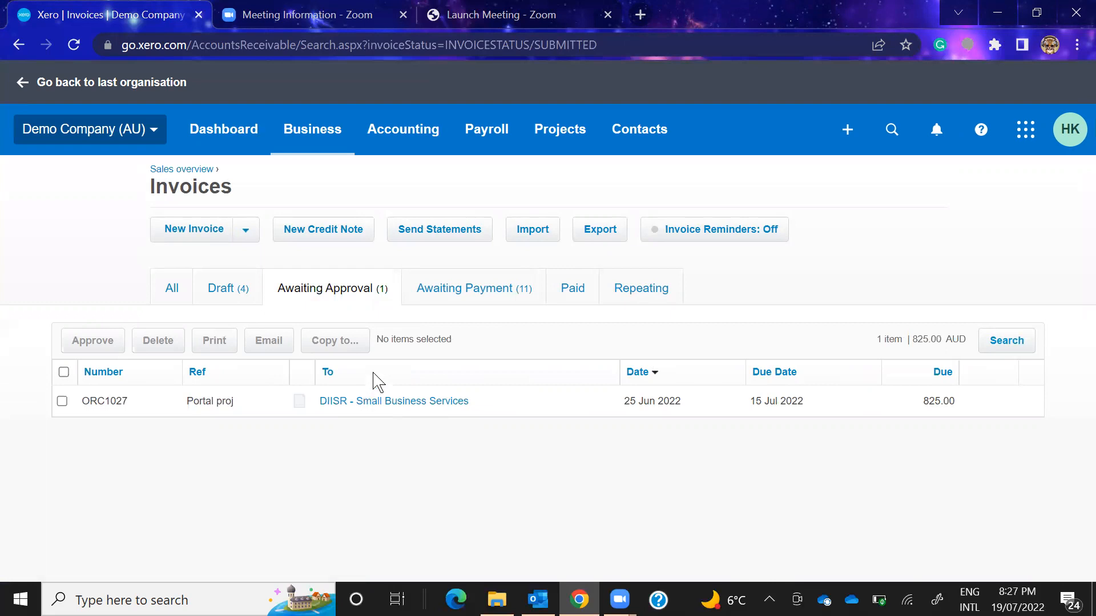
left_click(470, 297)
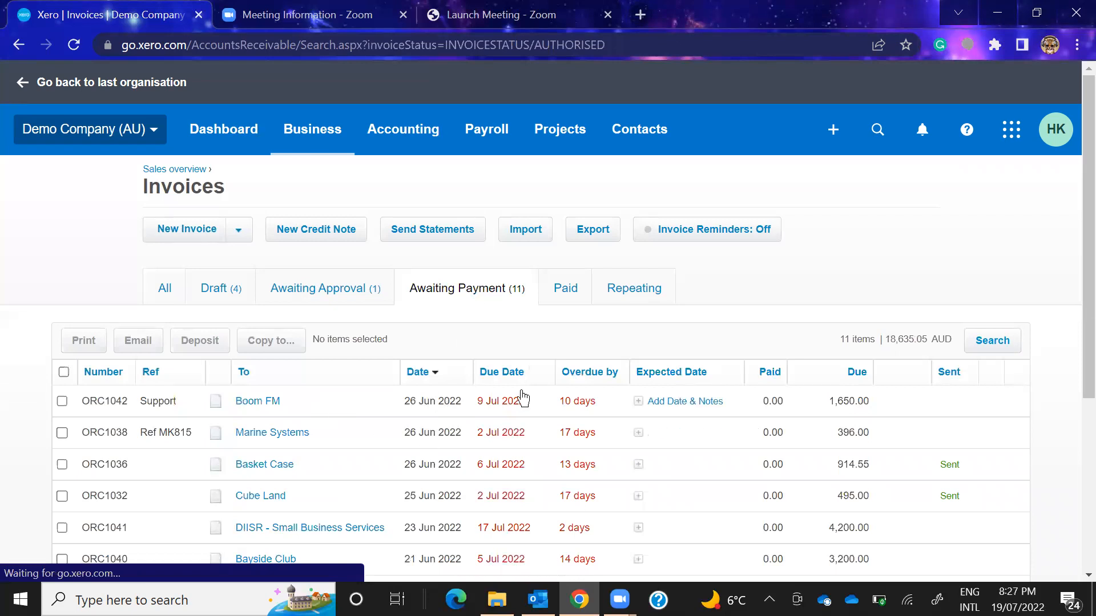
left_click(575, 294)
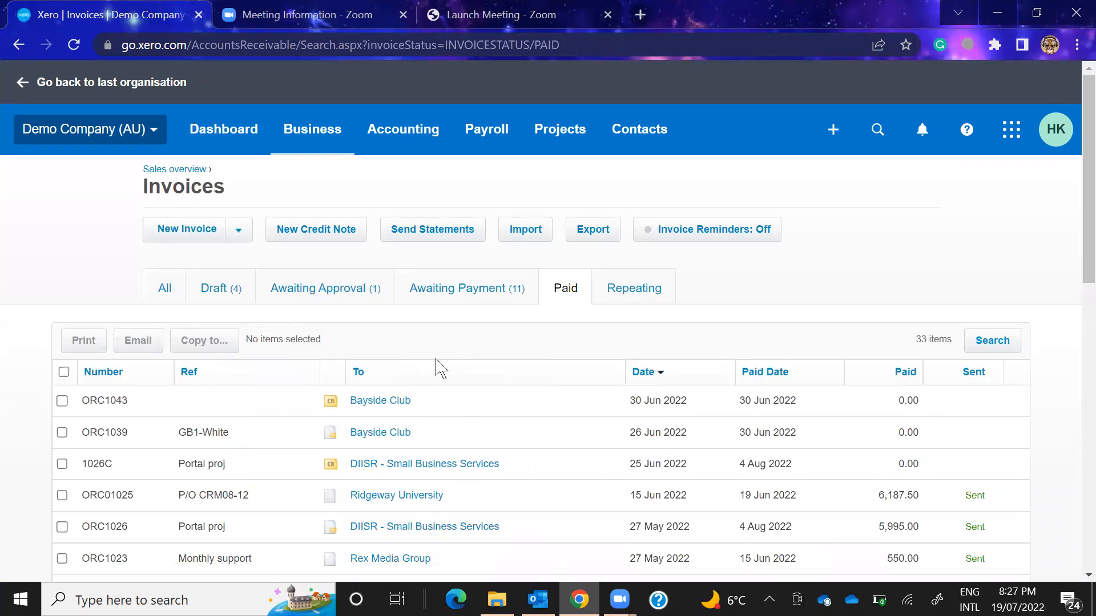
left_click(651, 297)
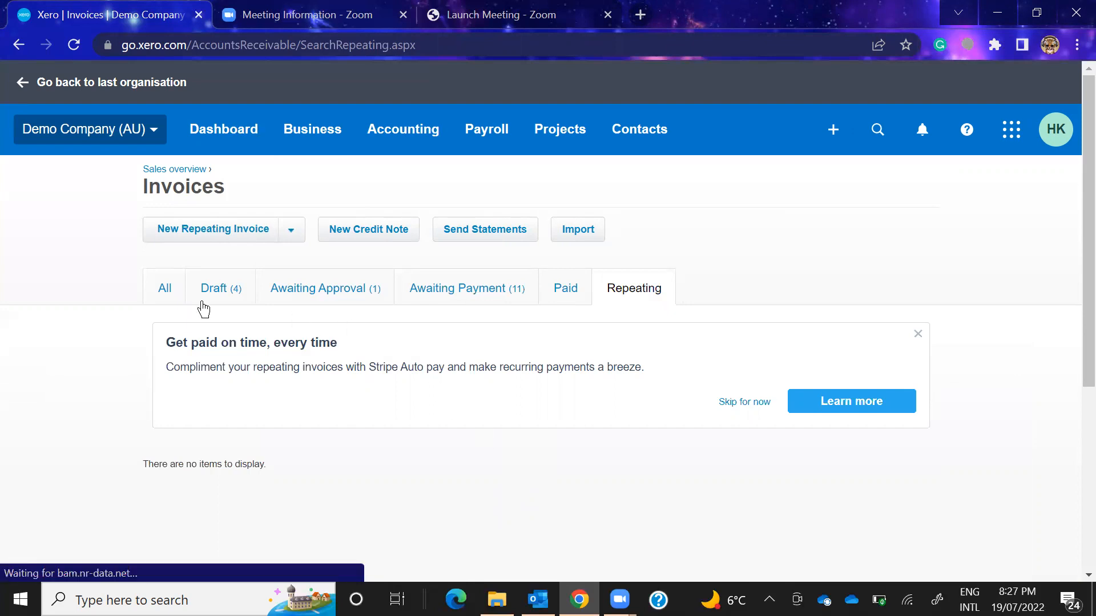
left_click(167, 292)
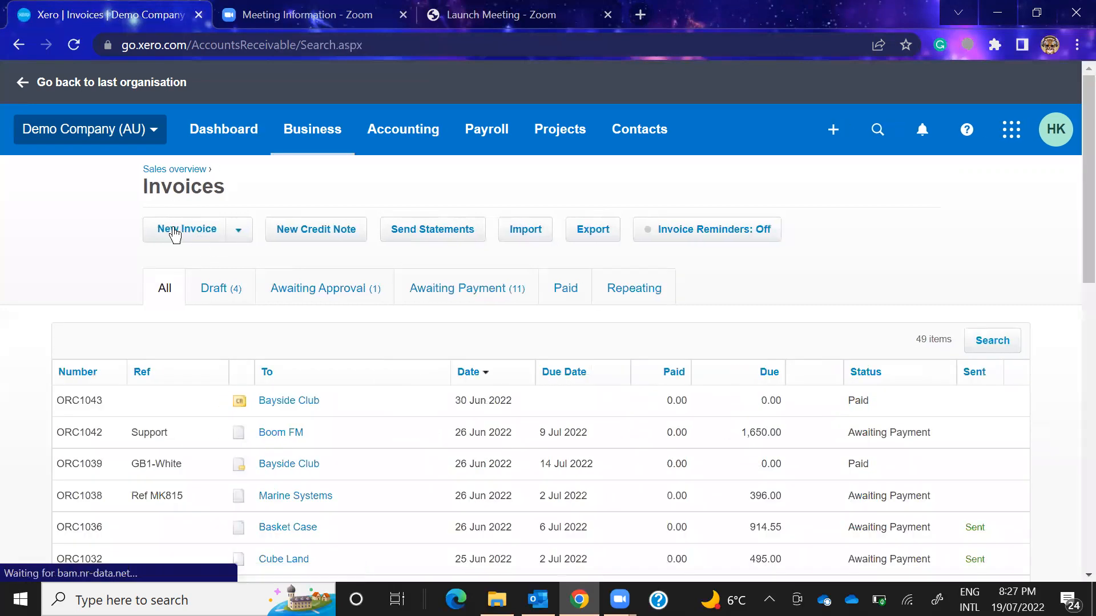
Step: Create a new invoice to Boom FM with due date 26 Jul 2022 and the purchase order number as reference
left_click(187, 231)
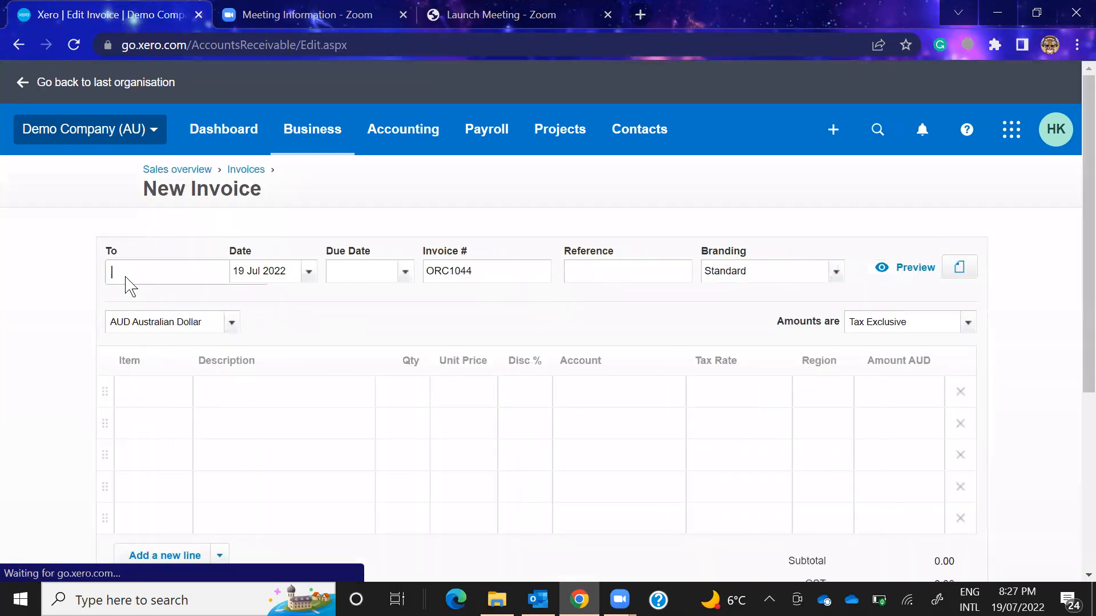
type("bom")
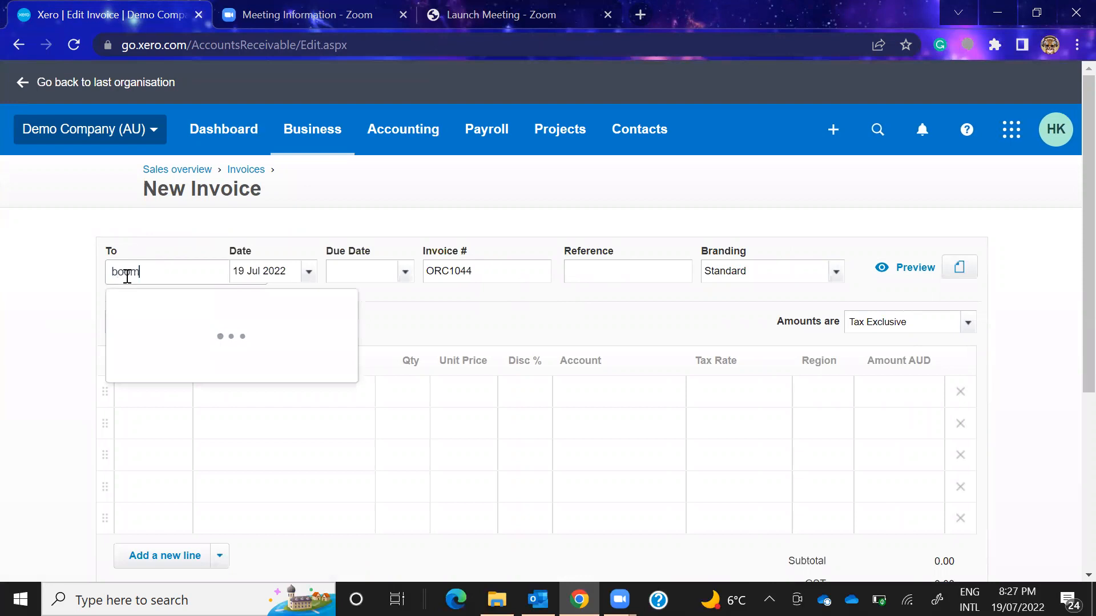
left_click(220, 351)
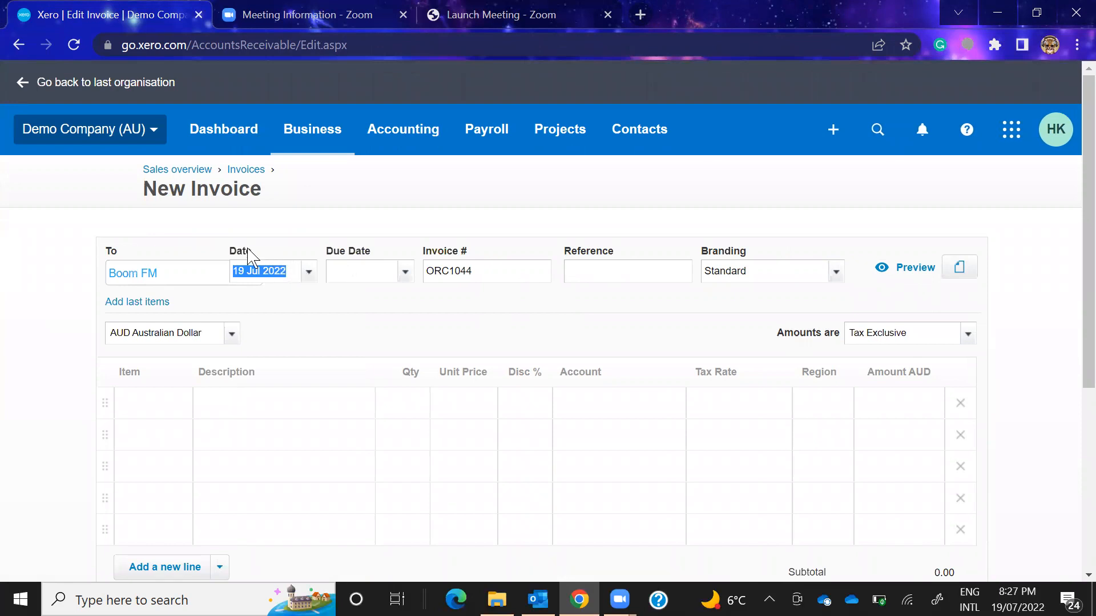
left_click(380, 273)
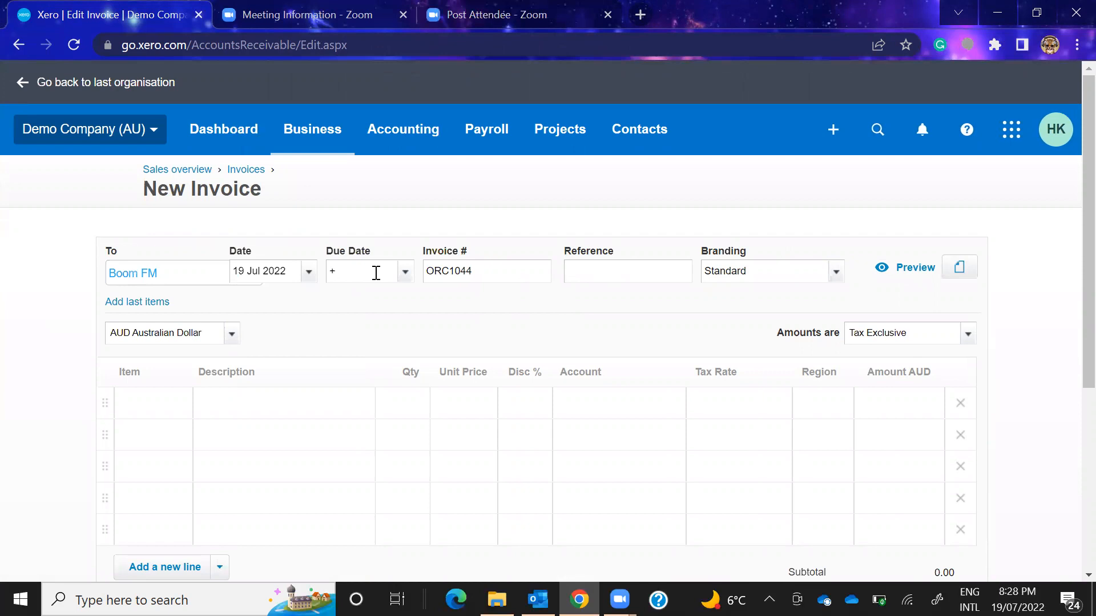
key("Return")
Step: Fill the first invoice line with the description Monthly Support, quantity 1 and unit price 800
left_click(235, 405)
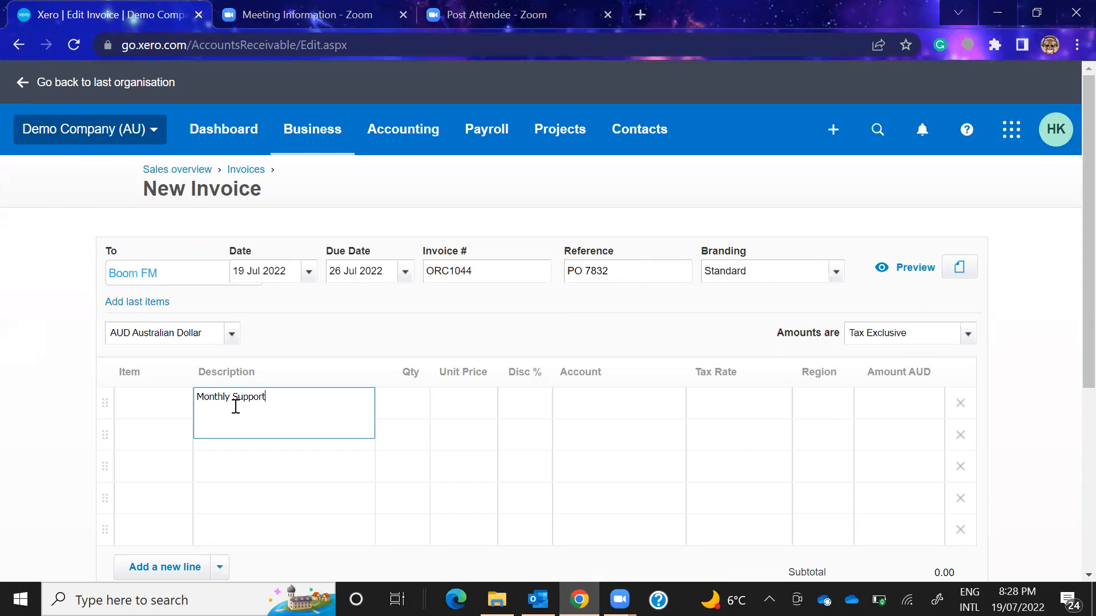
left_click(406, 402)
type("1")
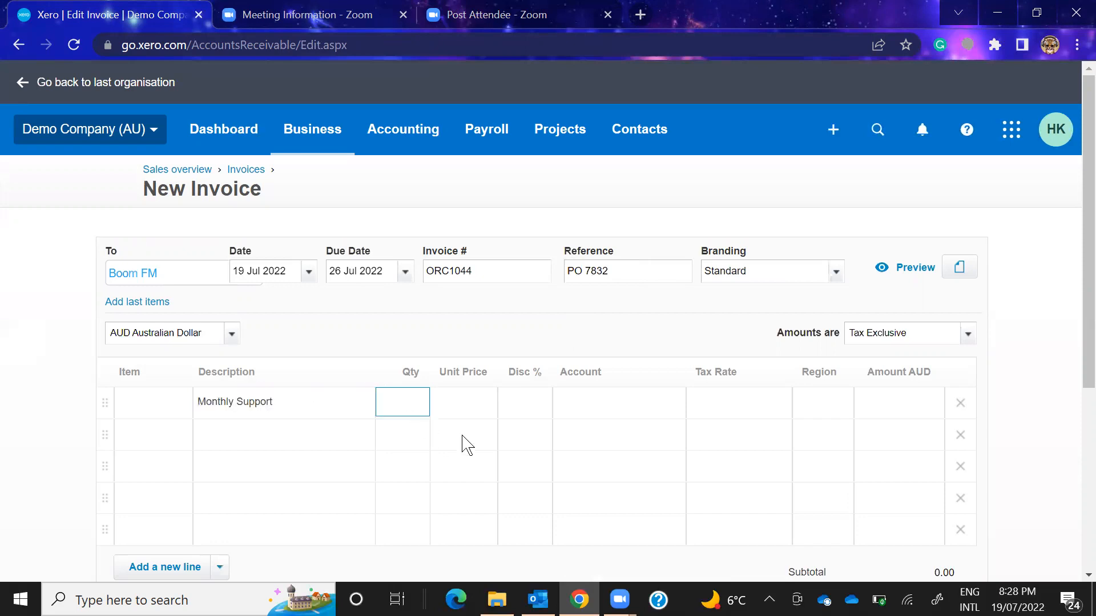
left_click(476, 399)
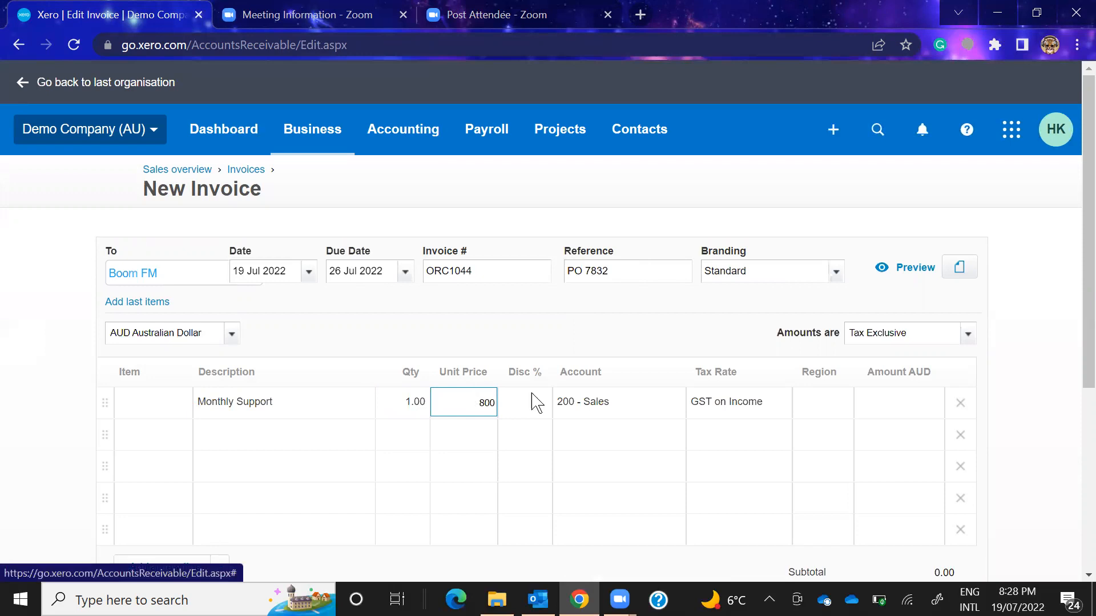
Step: Use account 200 - Sales and tax rate GST on Income for the Monthly Support line, leaving its region blank
left_click(588, 404)
left_click(651, 403)
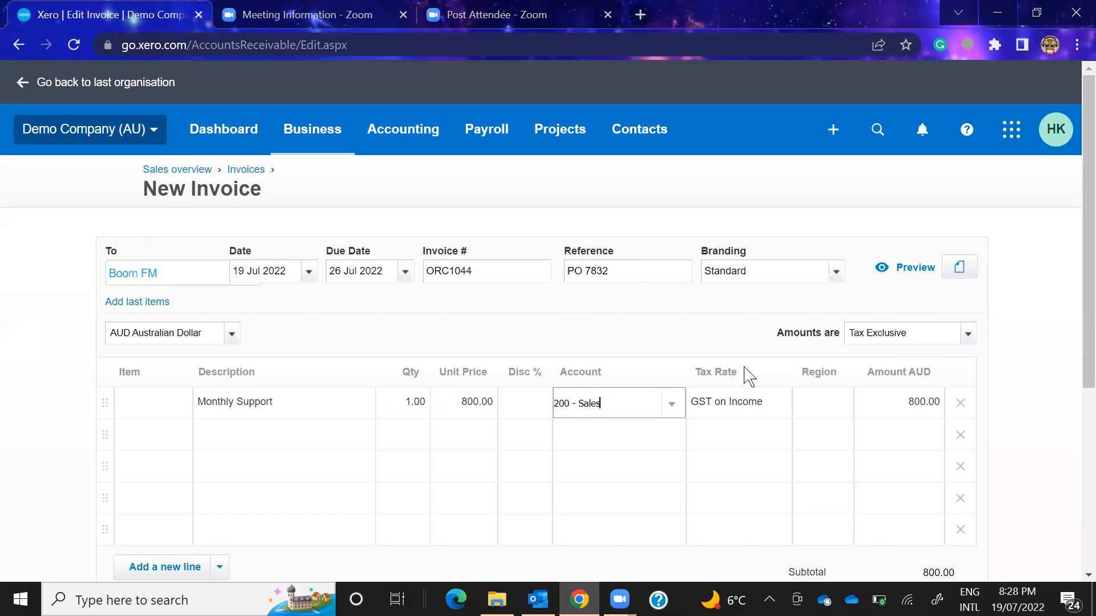
left_click(742, 405)
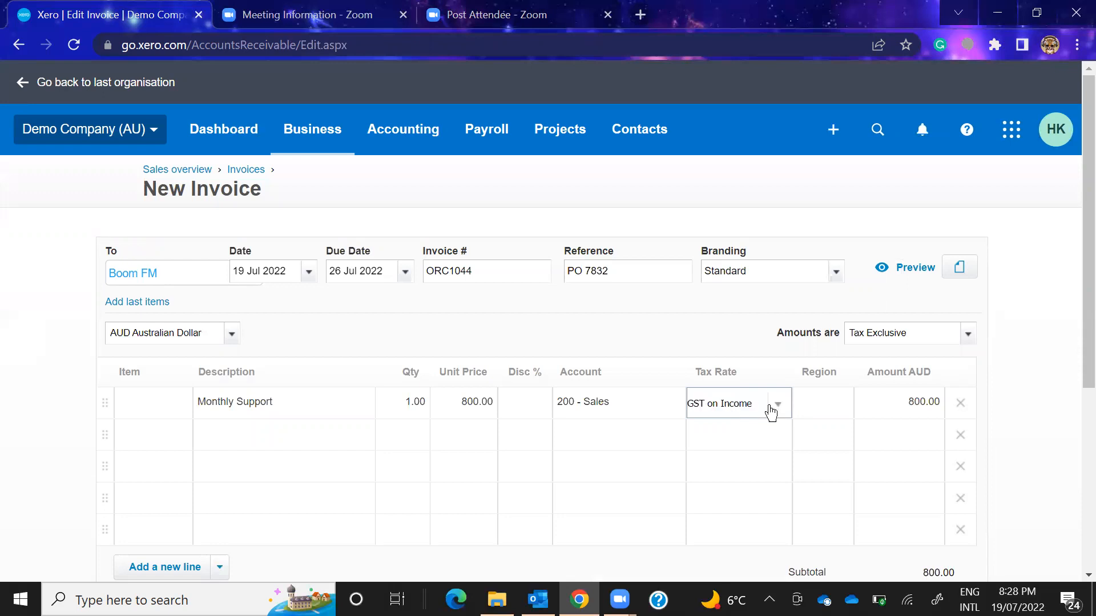
left_click(778, 406)
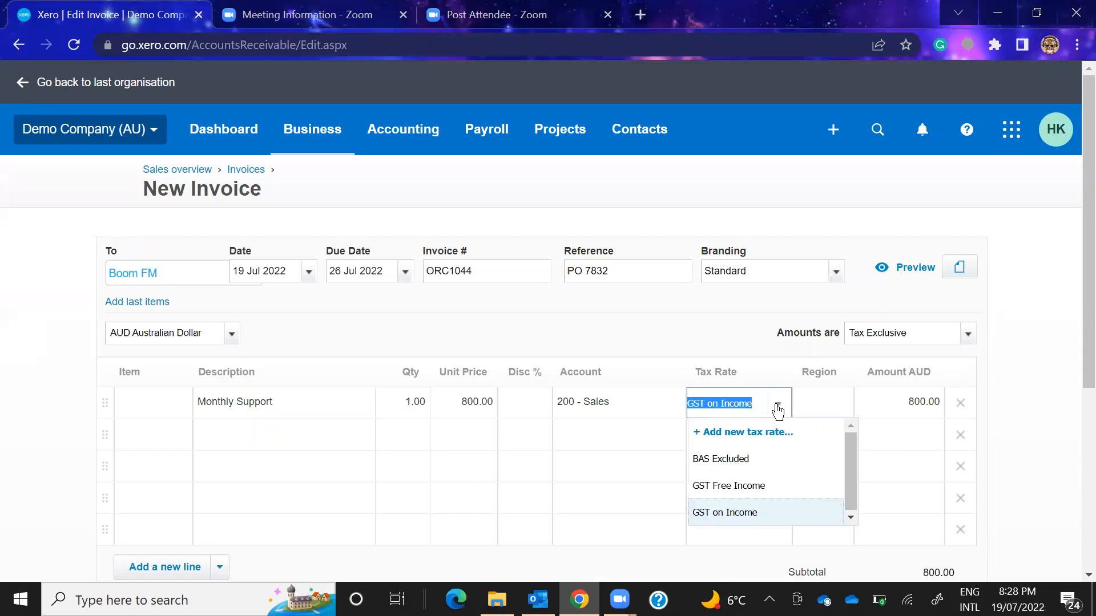
left_click(724, 512)
left_click(816, 410)
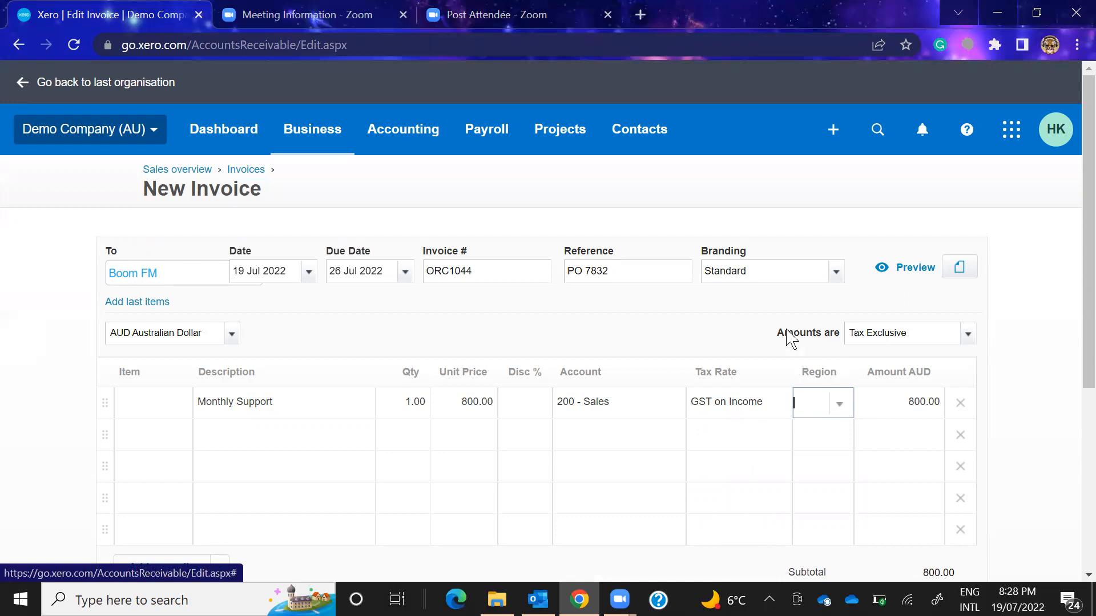
left_click(762, 338)
Step: Set the invoice amounts to Tax Inclusive
scroll(1078, 373, "down", 2)
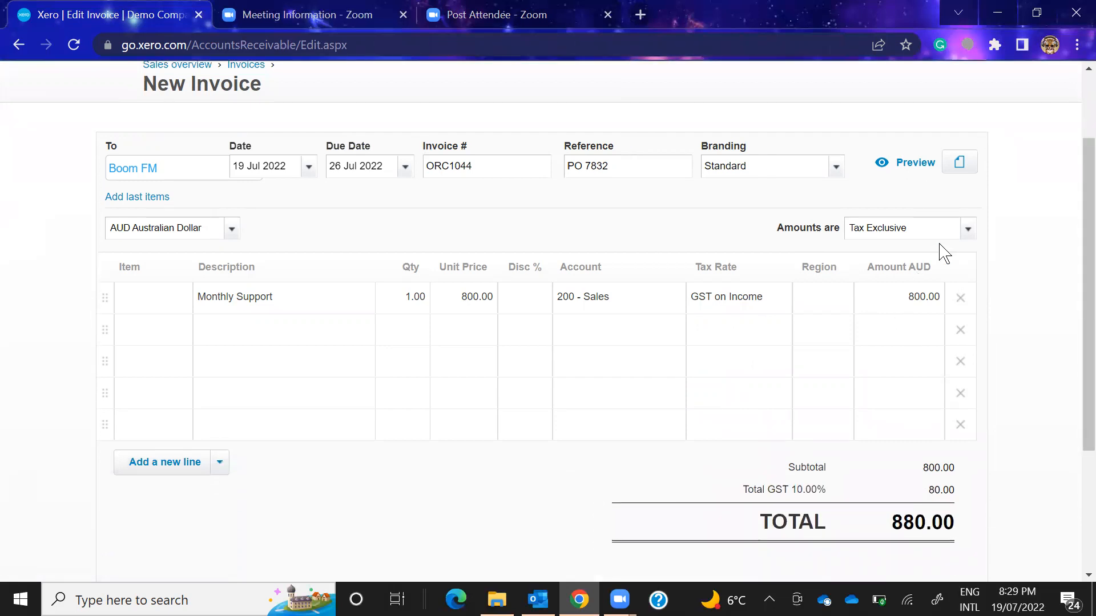
left_click(969, 230)
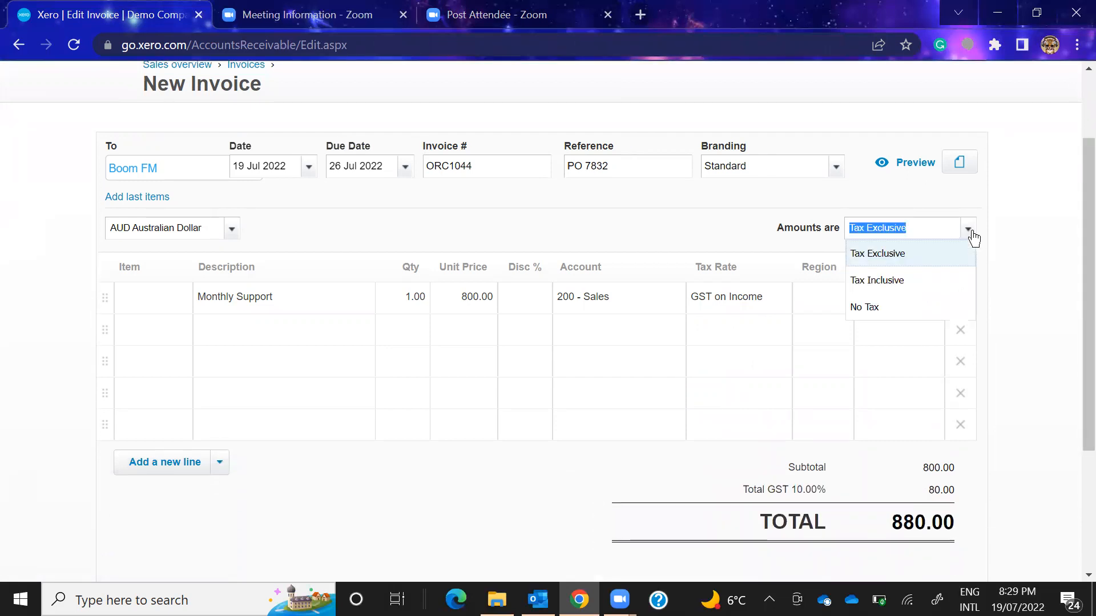
left_click(920, 284)
left_click(843, 448)
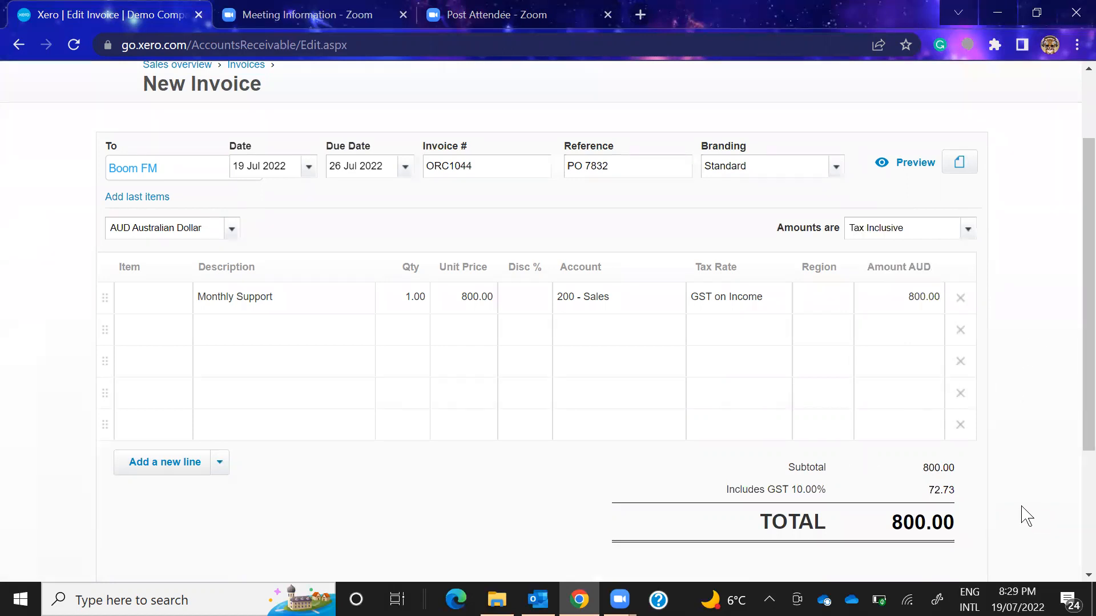
Step: Save the Boom FM invoice as a draft
scroll(1026, 517, "down", 3)
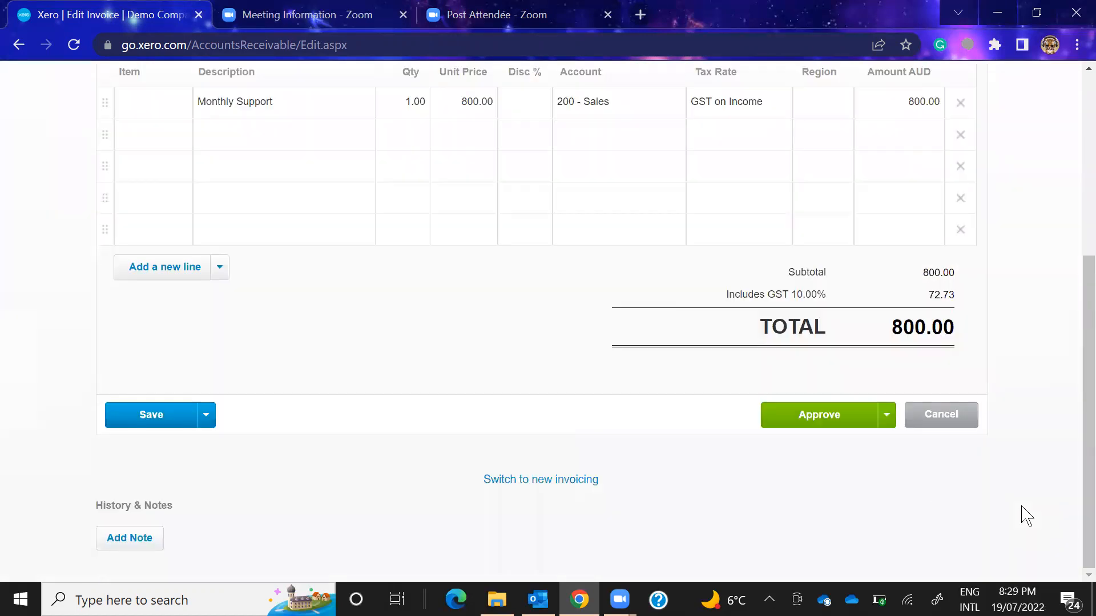
left_click(207, 420)
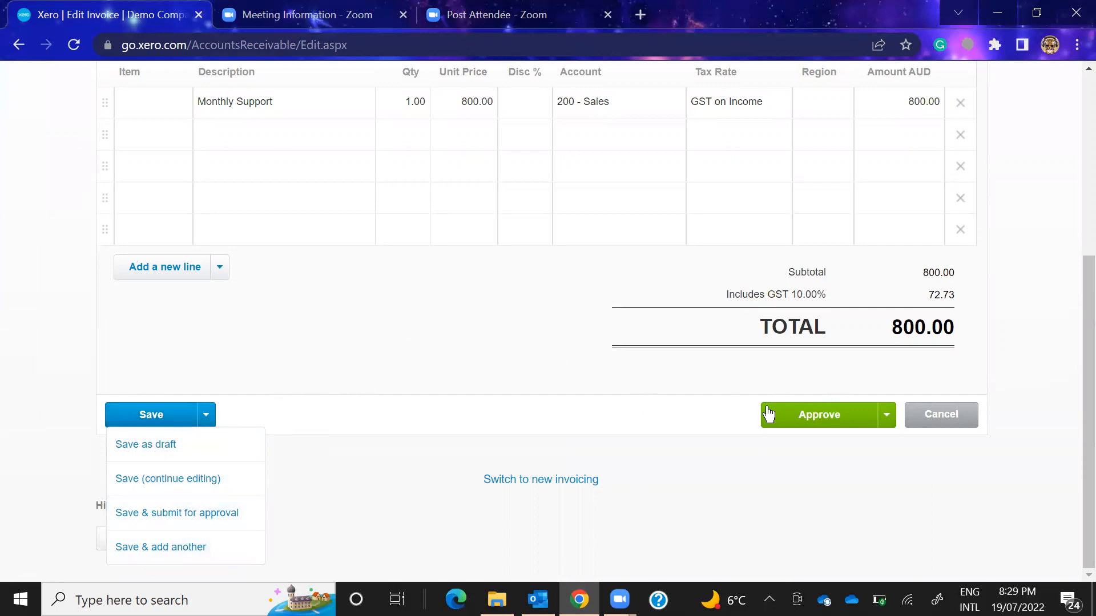
scroll(609, 356, "up", 4)
scroll(609, 355, "down", 4)
left_click(164, 457)
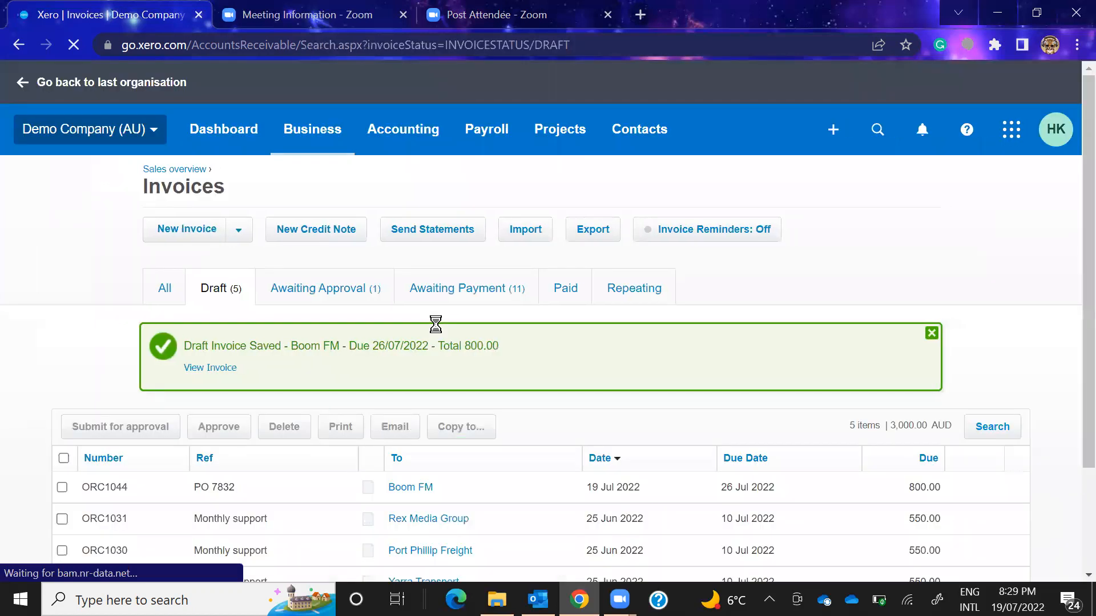
Step: Reopen the Boom FM invoice from the draft invoices and approve it
scroll(149, 251, "down", 3)
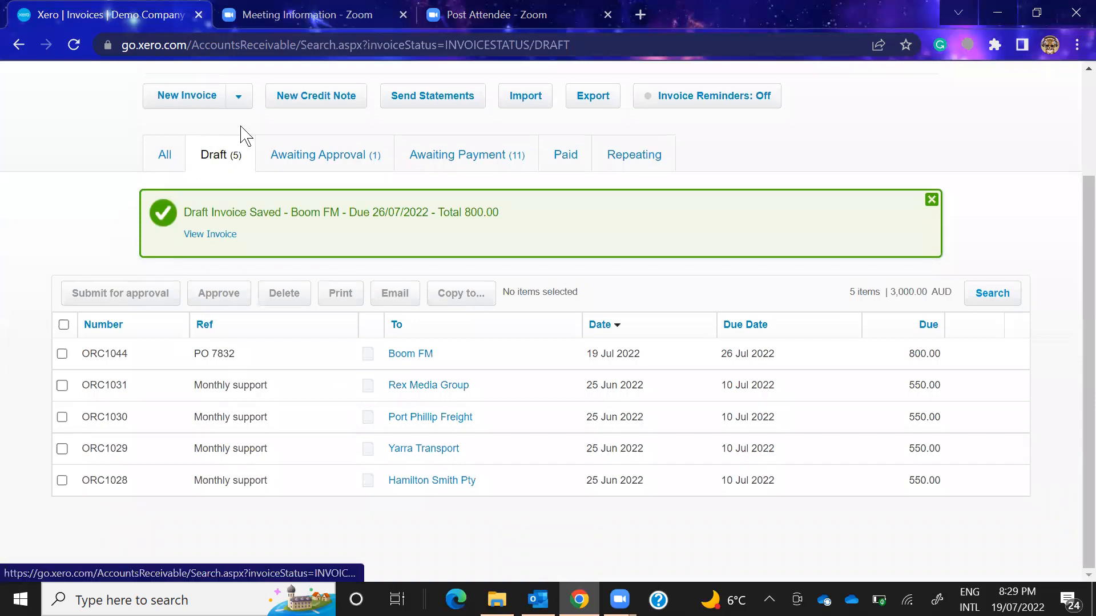
left_click(408, 355)
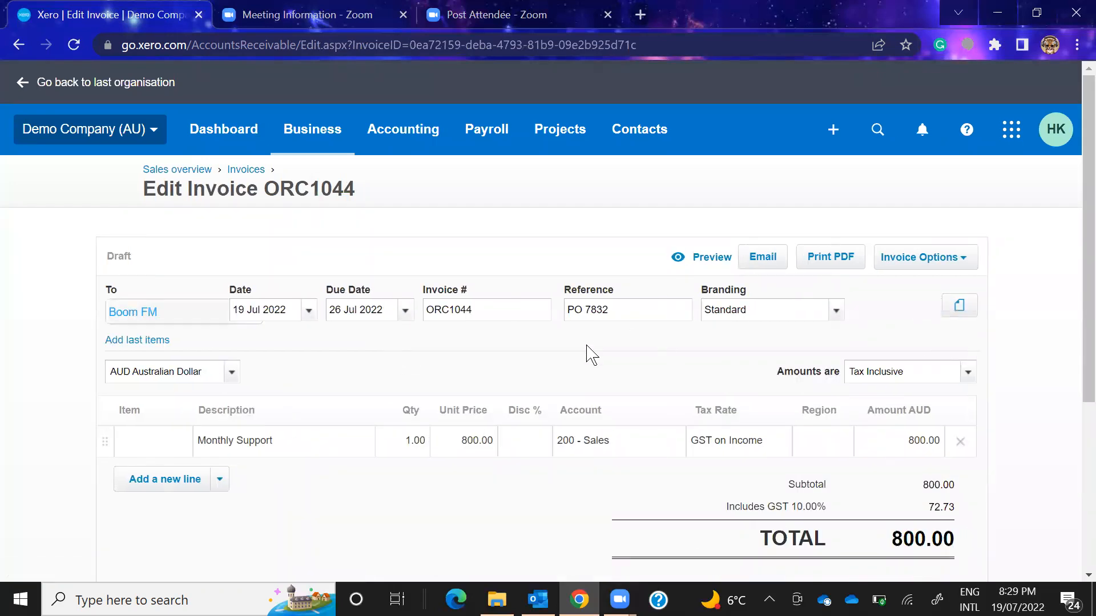
scroll(597, 355, "down", 5)
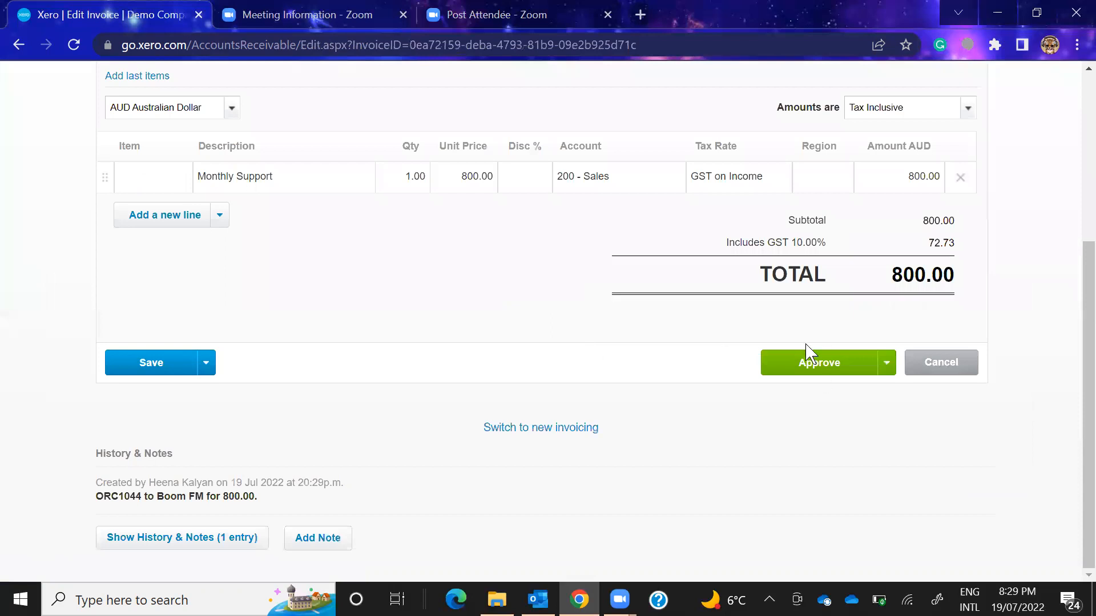
left_click(818, 361)
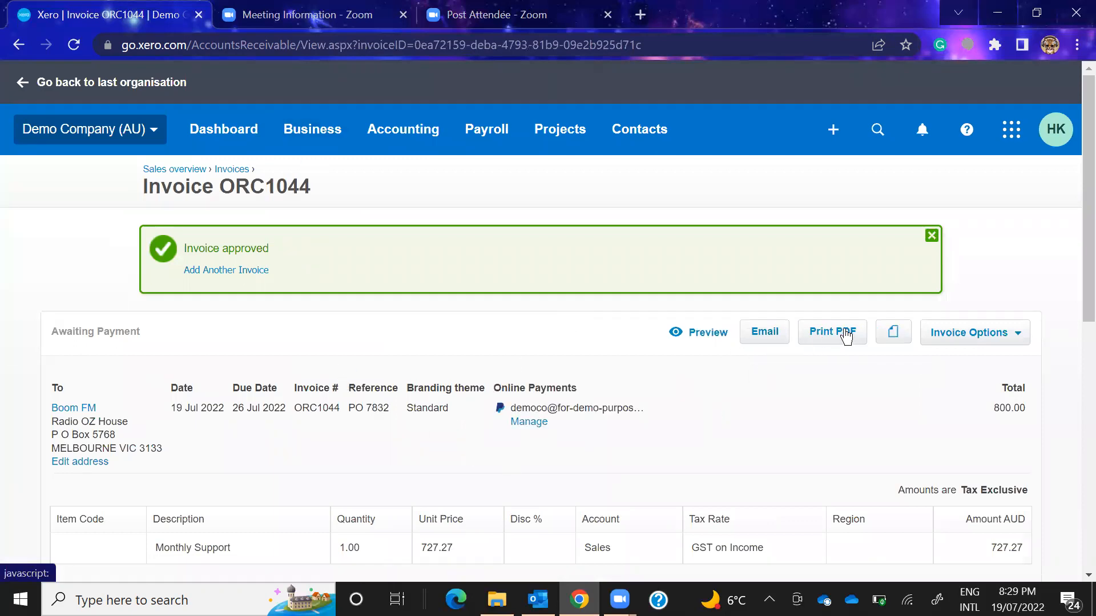
Step: Email the approved invoice to Boom FM with the PDF attachment included, and return to the invoices list
left_click(765, 336)
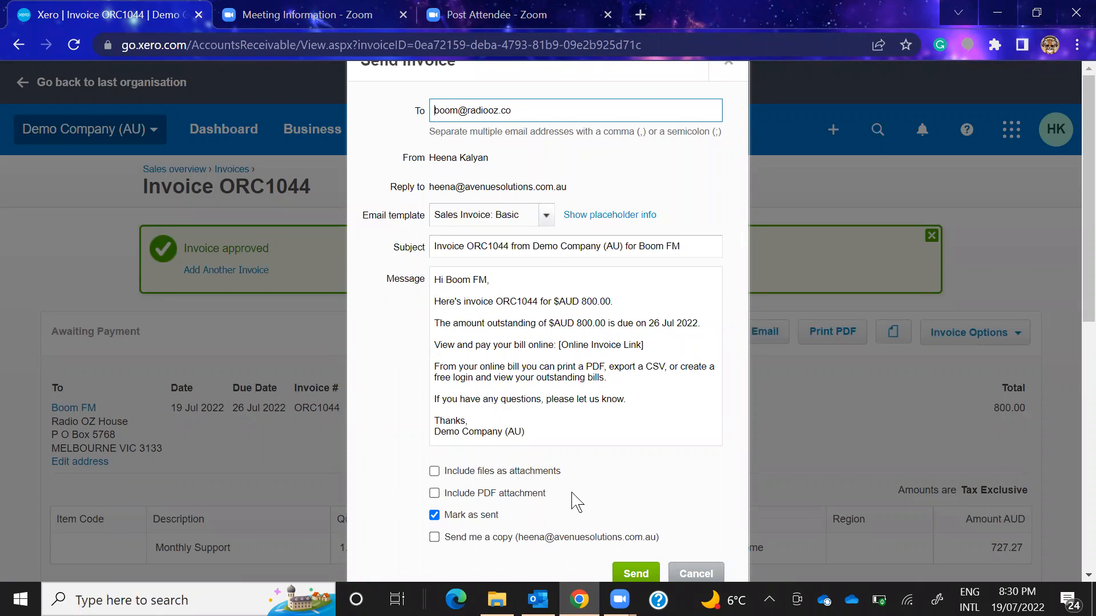
left_click(434, 494)
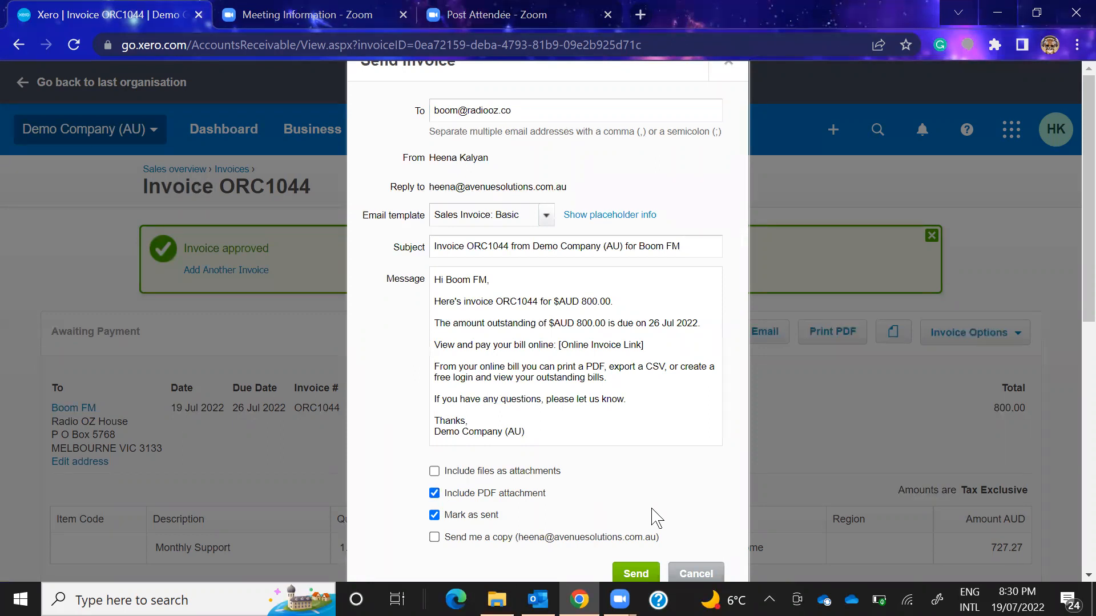
left_click(649, 573)
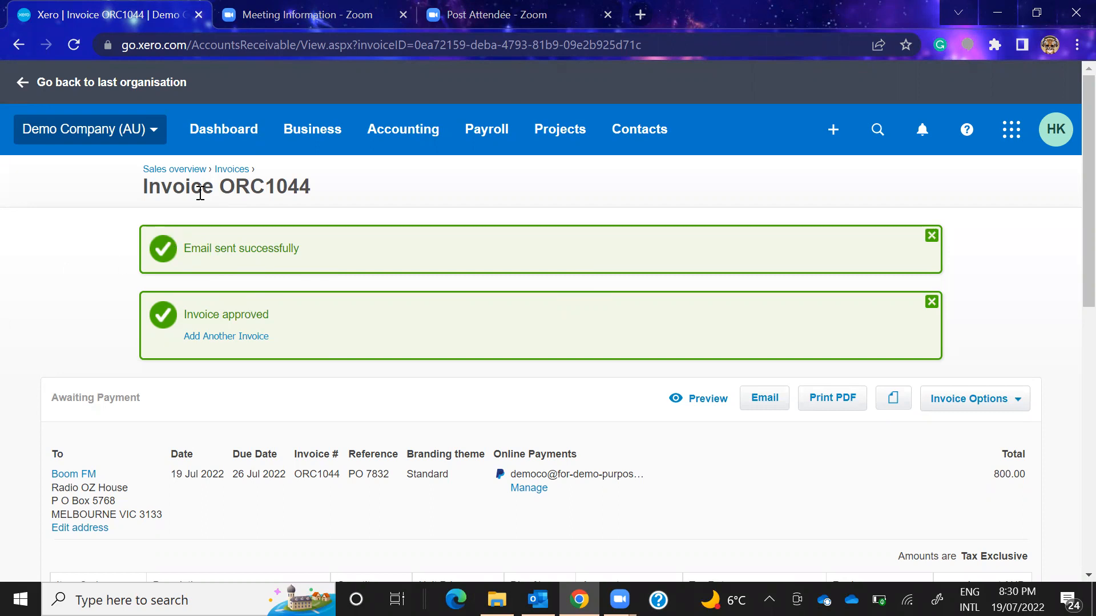
left_click(231, 168)
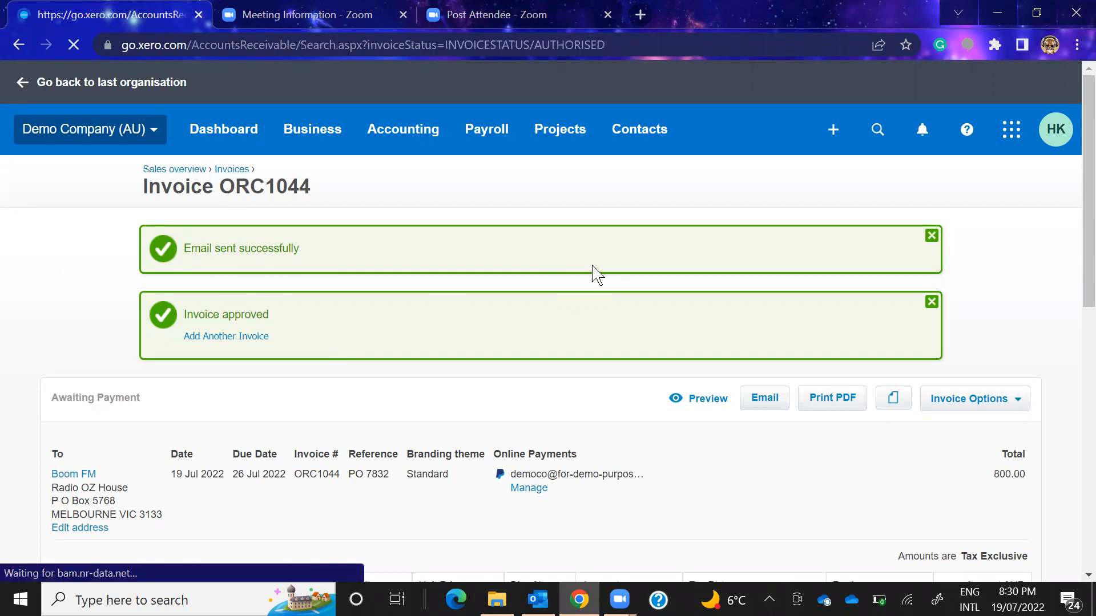